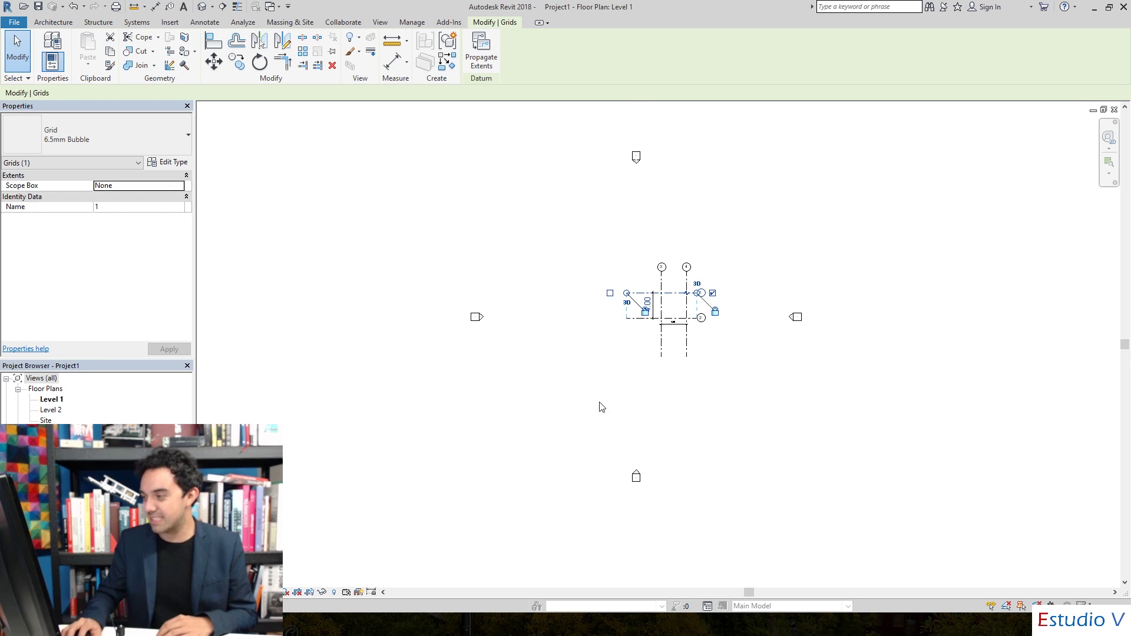
Step: Zoom in on the Level 1 grid and deselect gridline 1
scroll(669, 309, up, 3)
click(769, 251)
scroll(769, 250, up, 2)
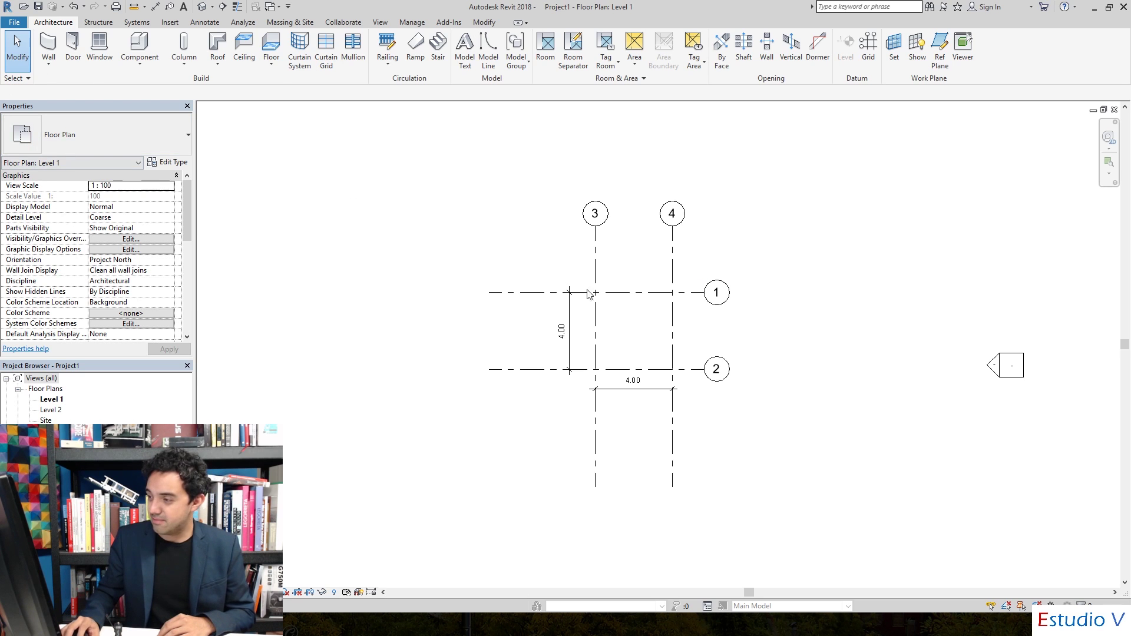
Step: Select vertical gridlines 3 and 4 together with a right-to-left crossing window over their bubbles
click(624, 293)
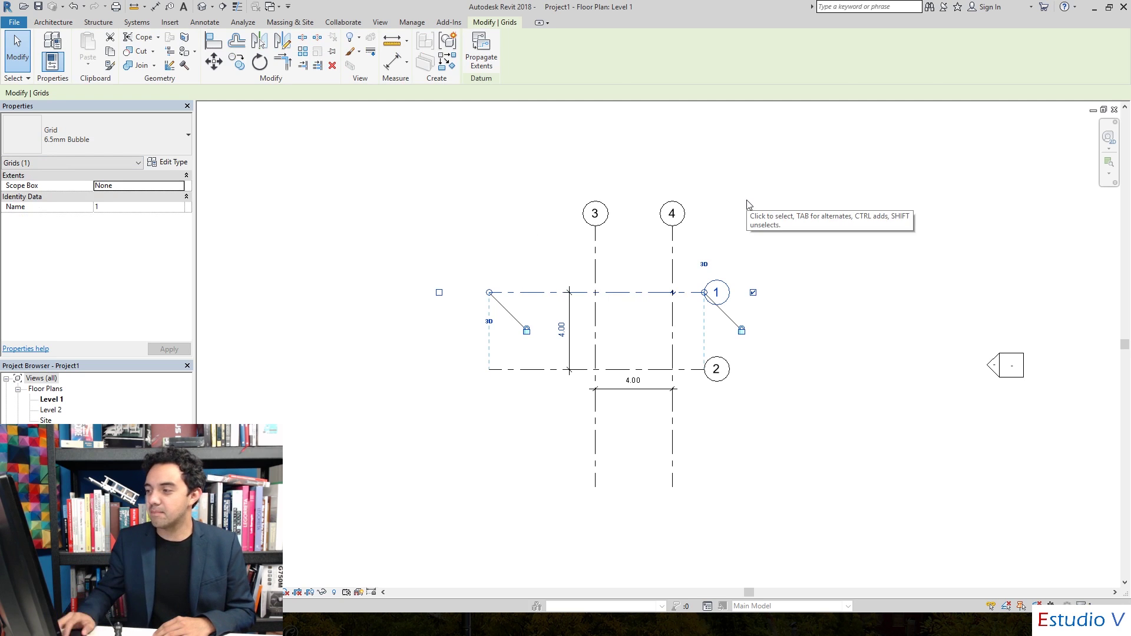
key(Escape)
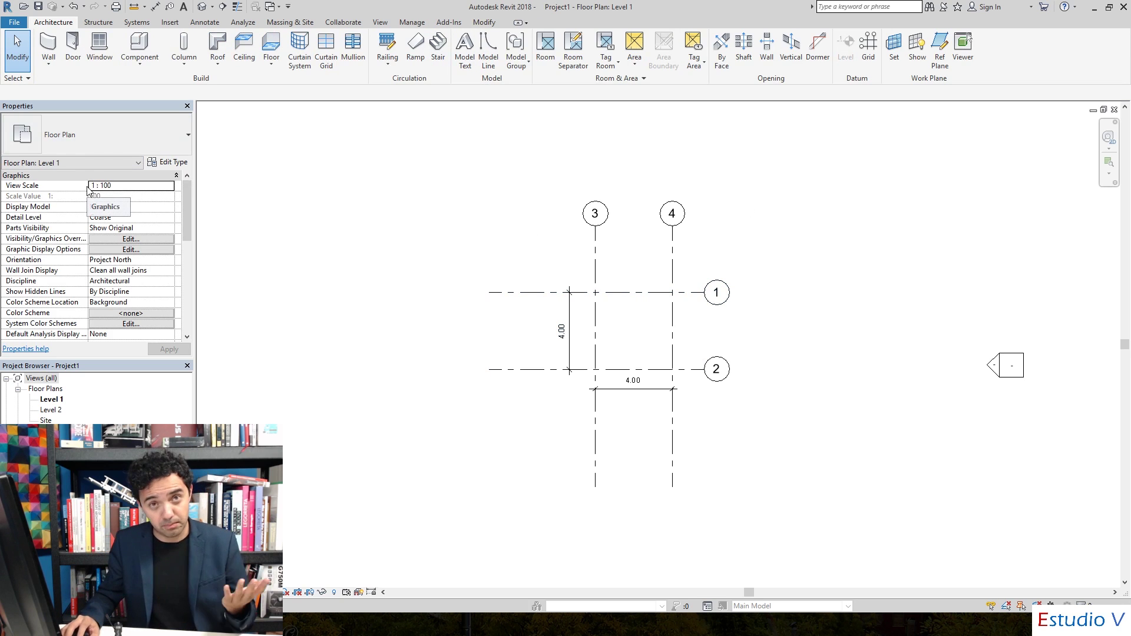
click(596, 248)
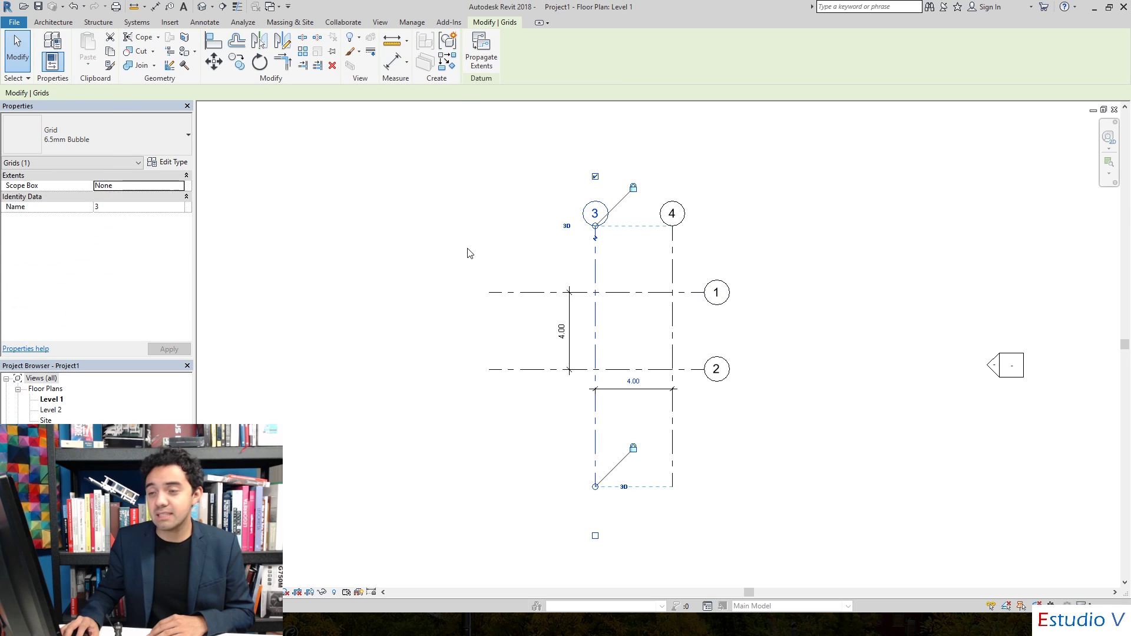
click(520, 370)
click(744, 227)
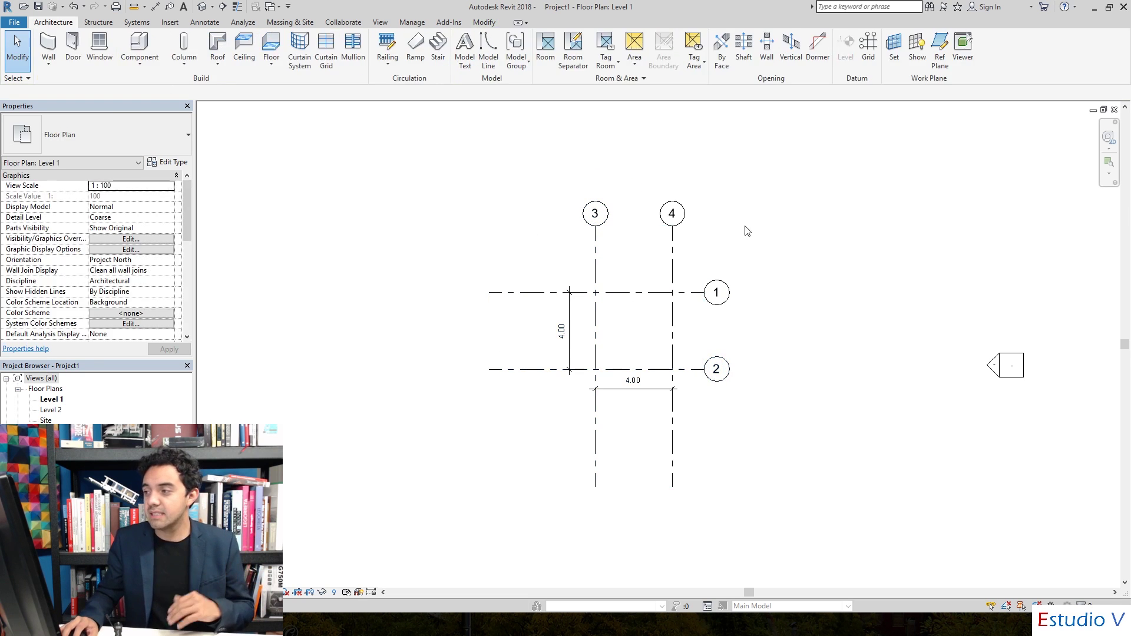
drag(752, 231, 537, 175)
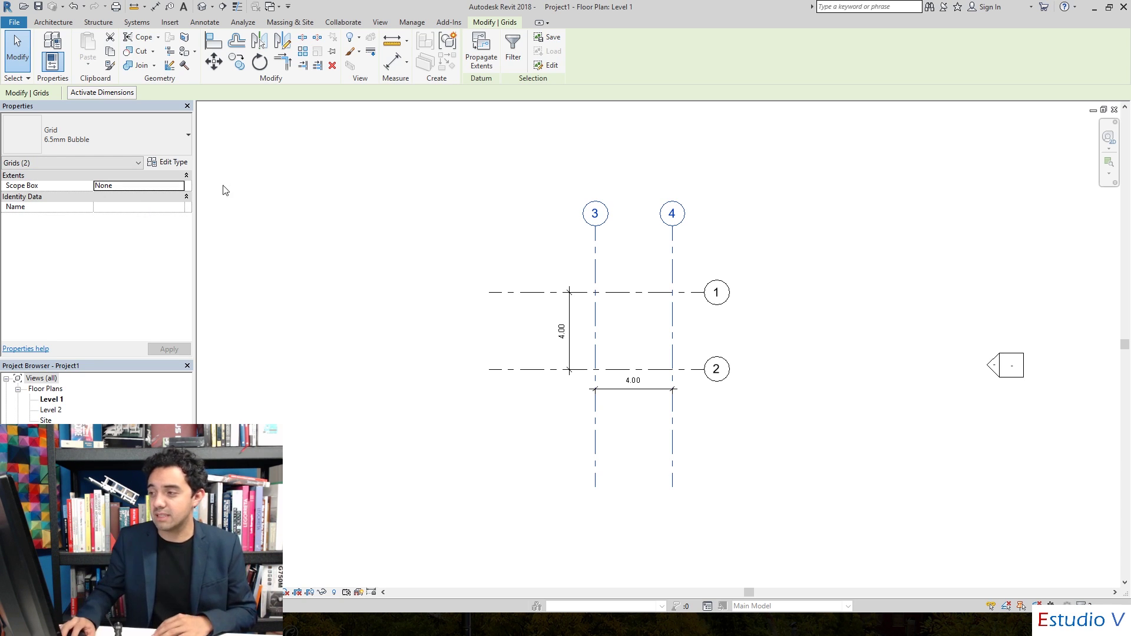
click(484, 207)
drag(458, 170, 802, 559)
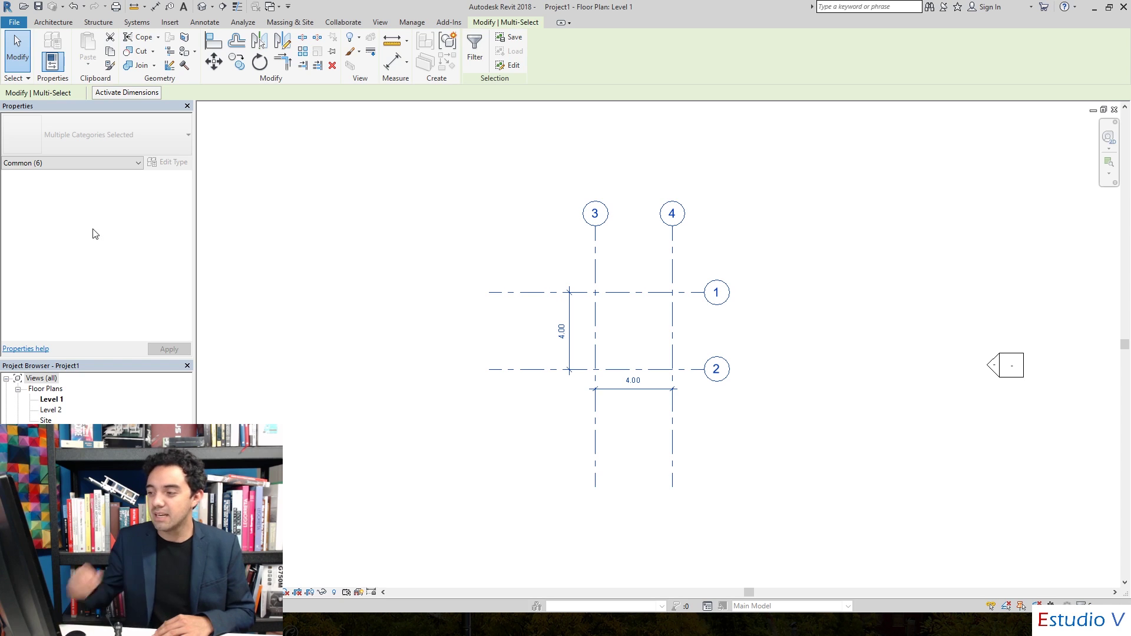
click(506, 251)
drag(537, 178, 740, 252)
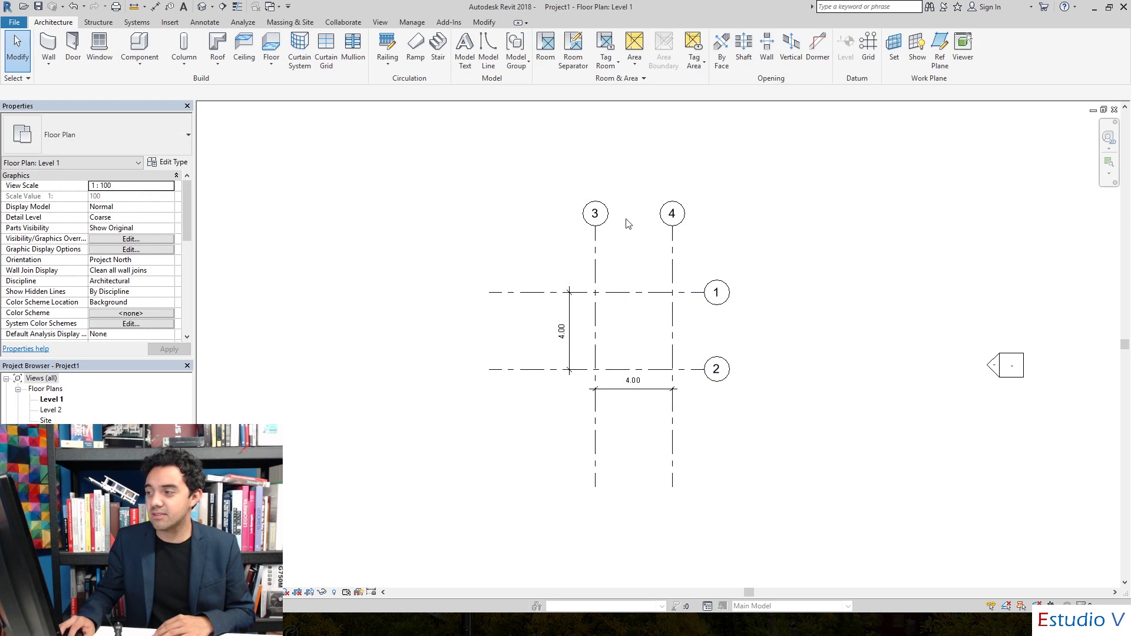
click(596, 224)
drag(835, 252, 507, 189)
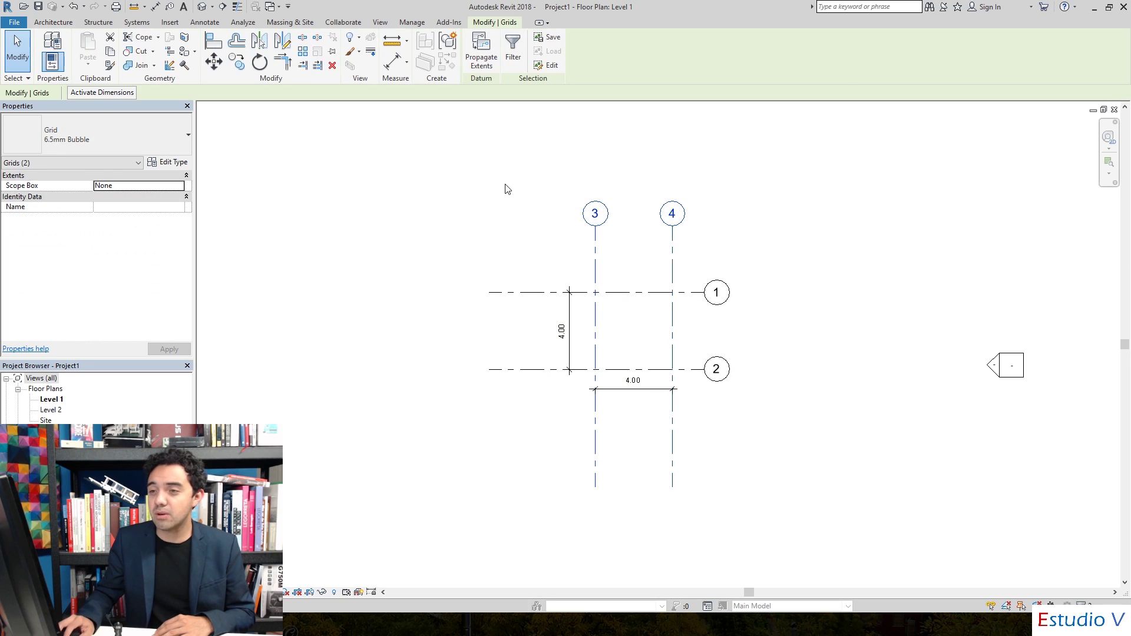
drag(778, 503, 478, 178)
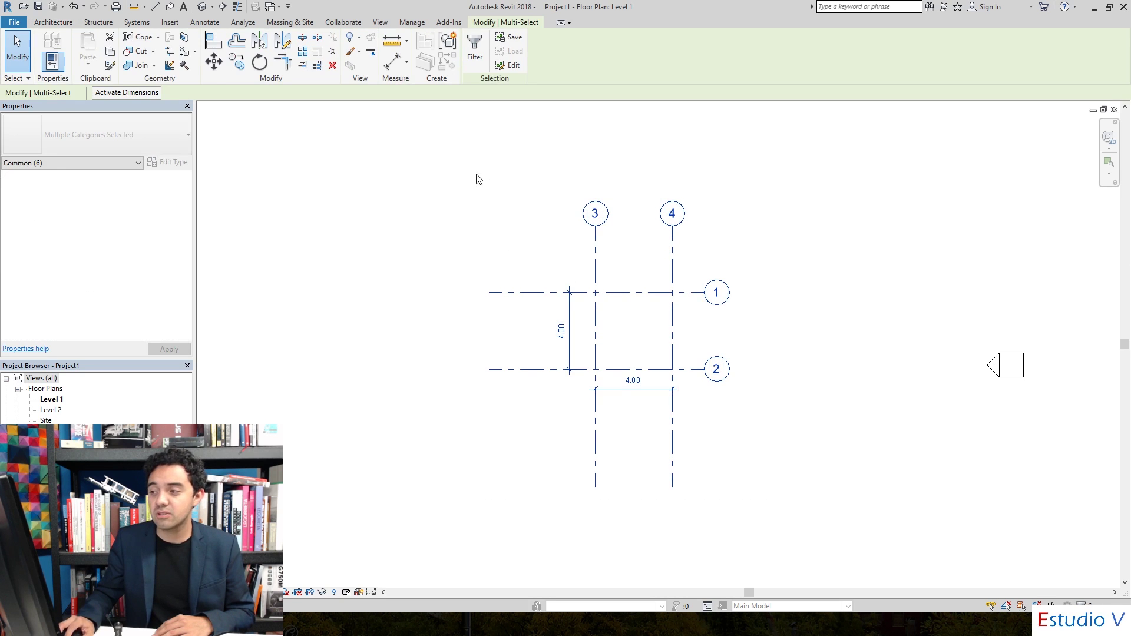
click(121, 159)
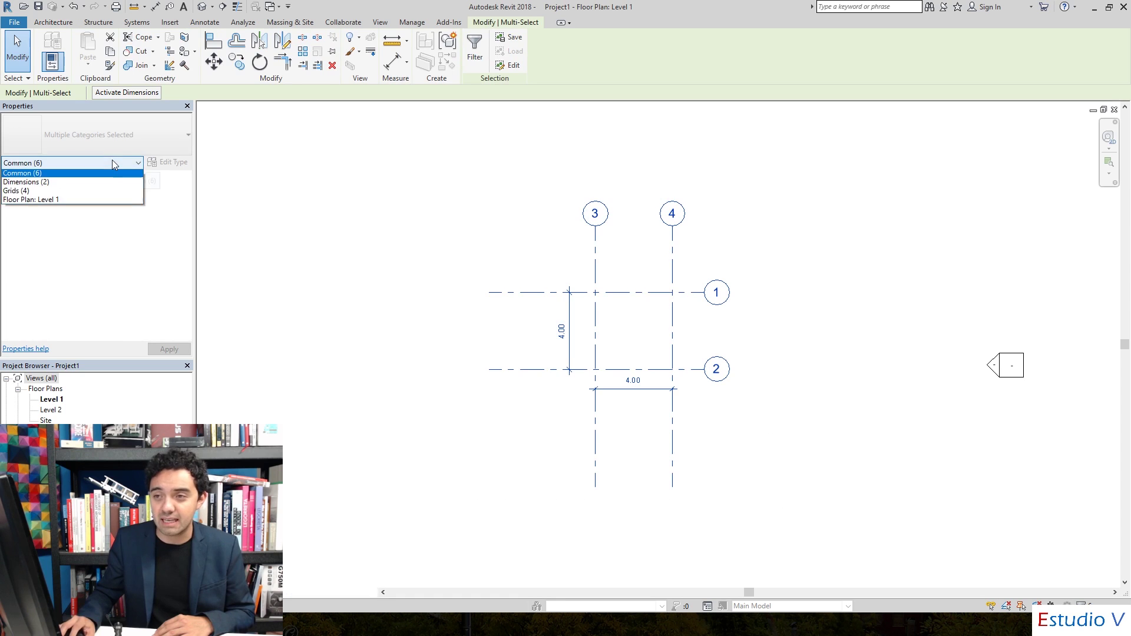
click(109, 193)
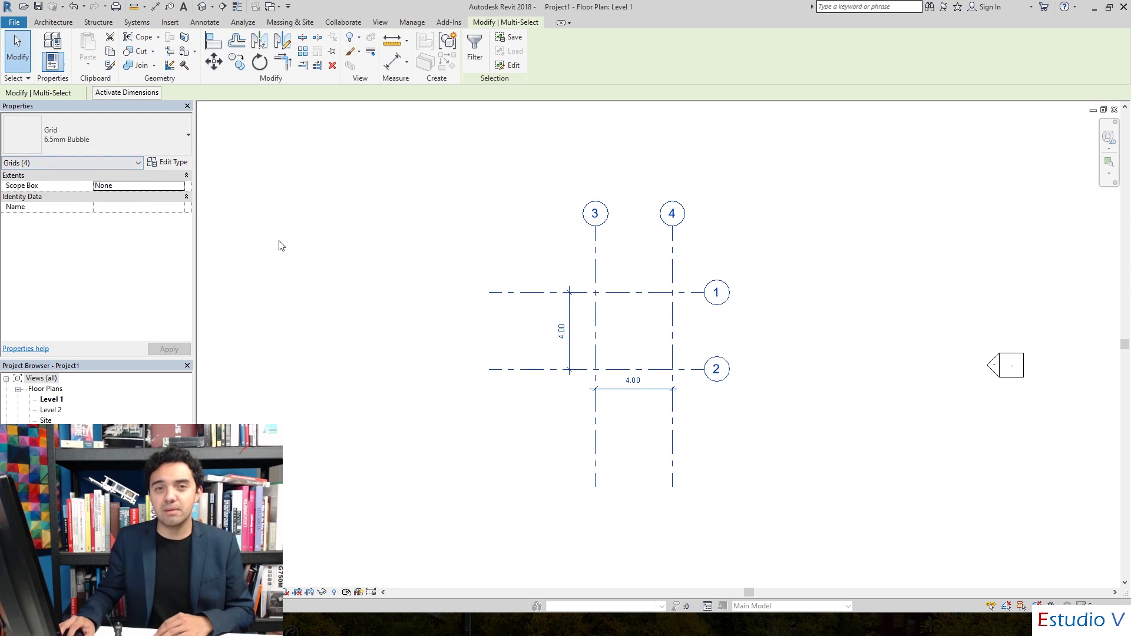
click(735, 267)
middle_drag(831, 263, 797, 262)
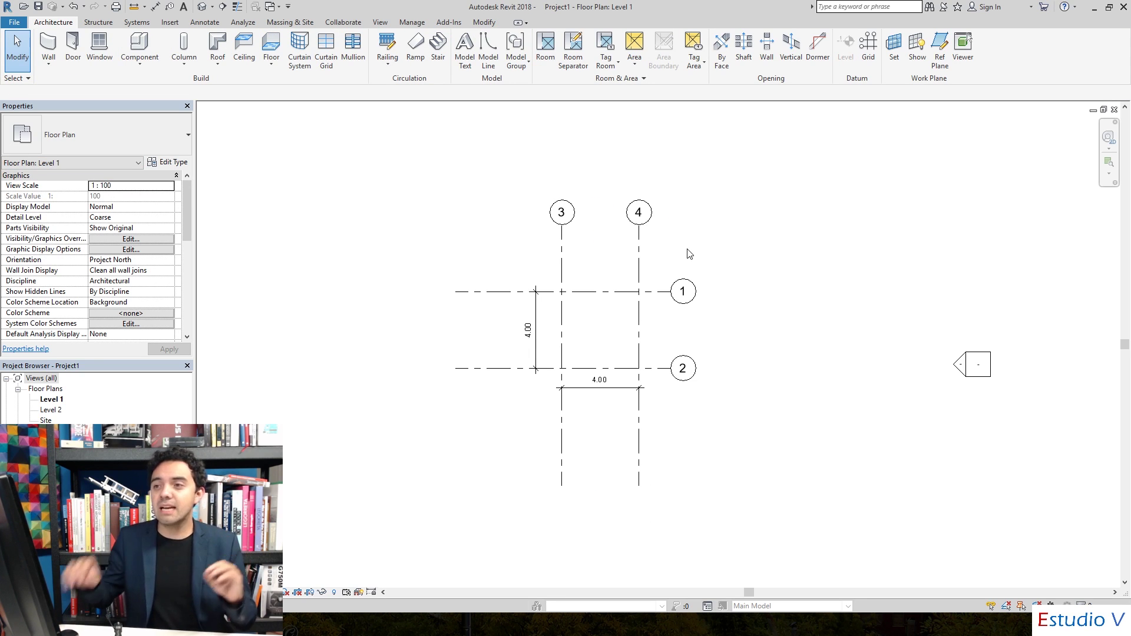
Step: Close the Properties palette, then restore it from View > User Interface
click(188, 106)
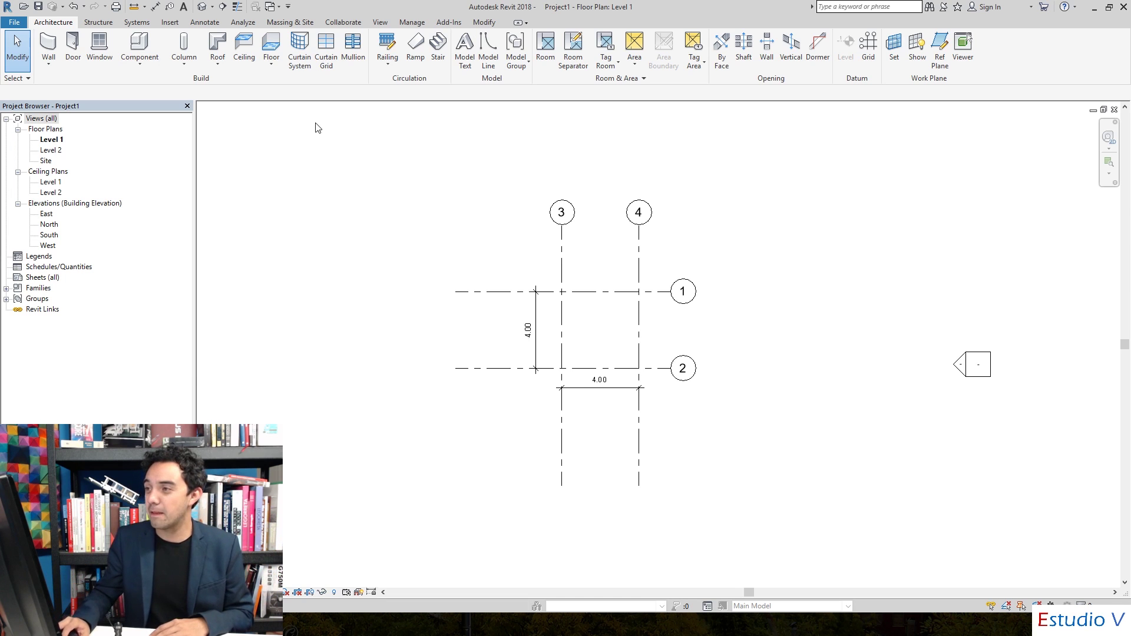
click(412, 23)
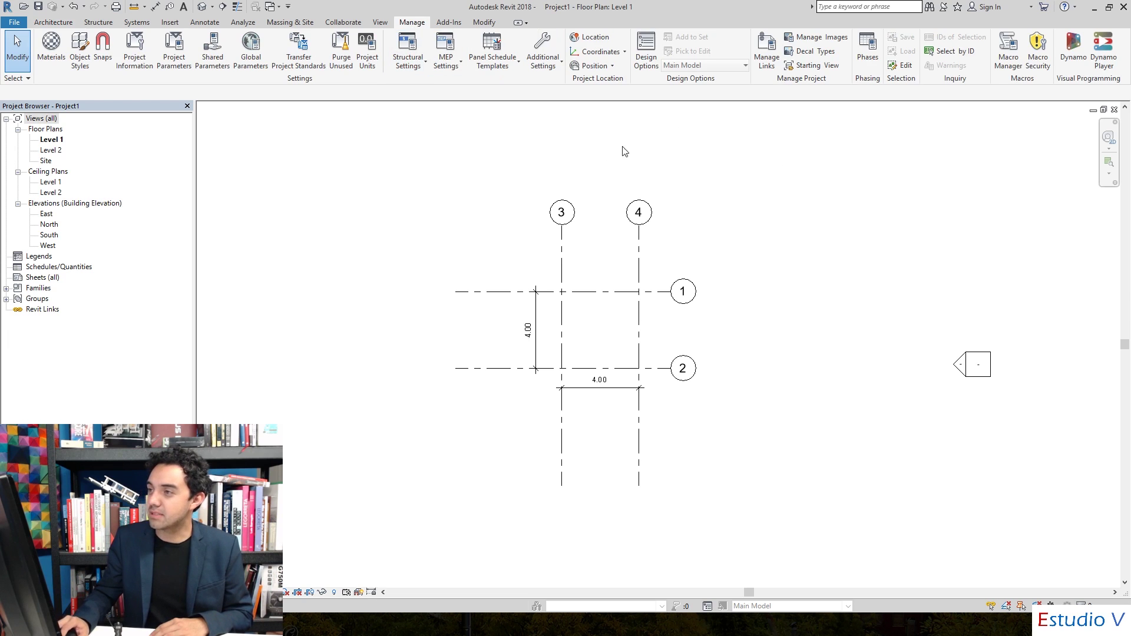
click(381, 22)
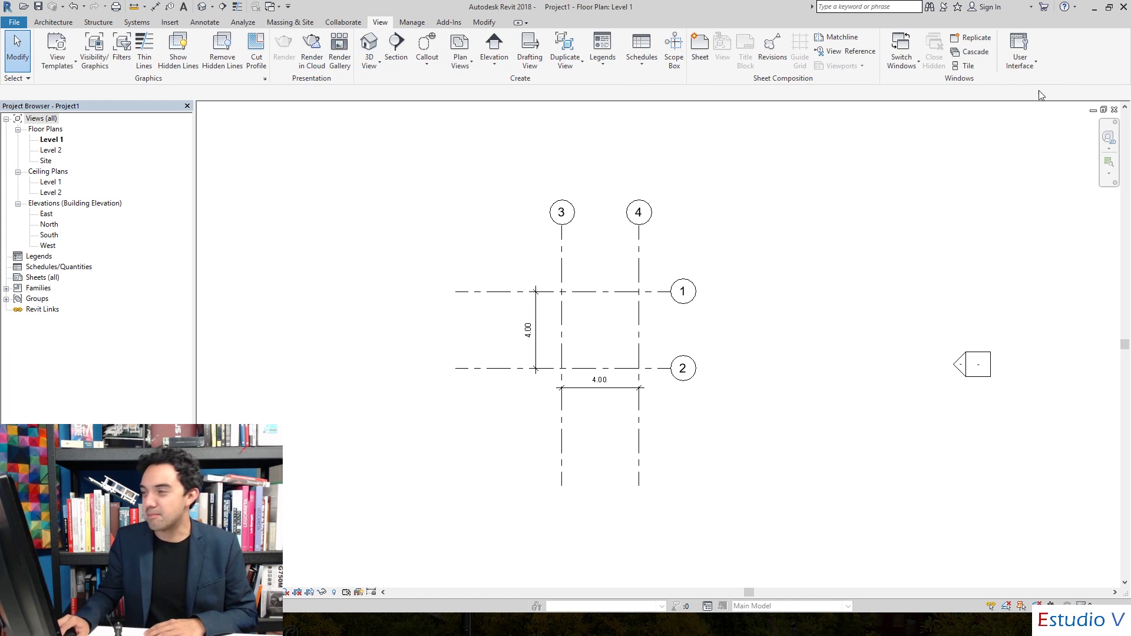
click(1030, 71)
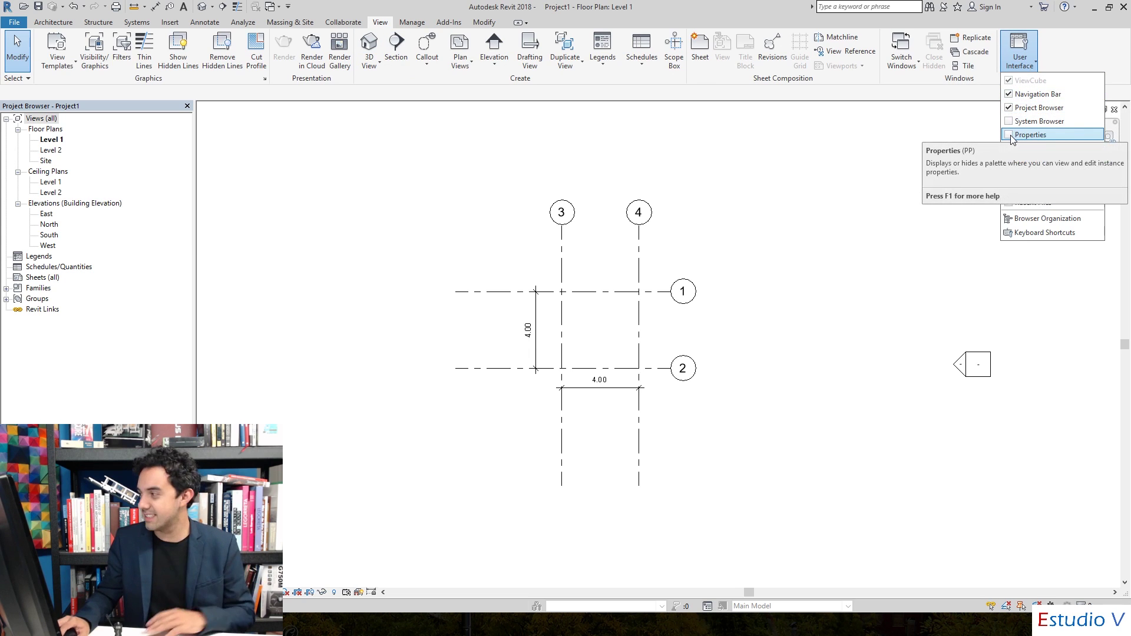
click(1011, 135)
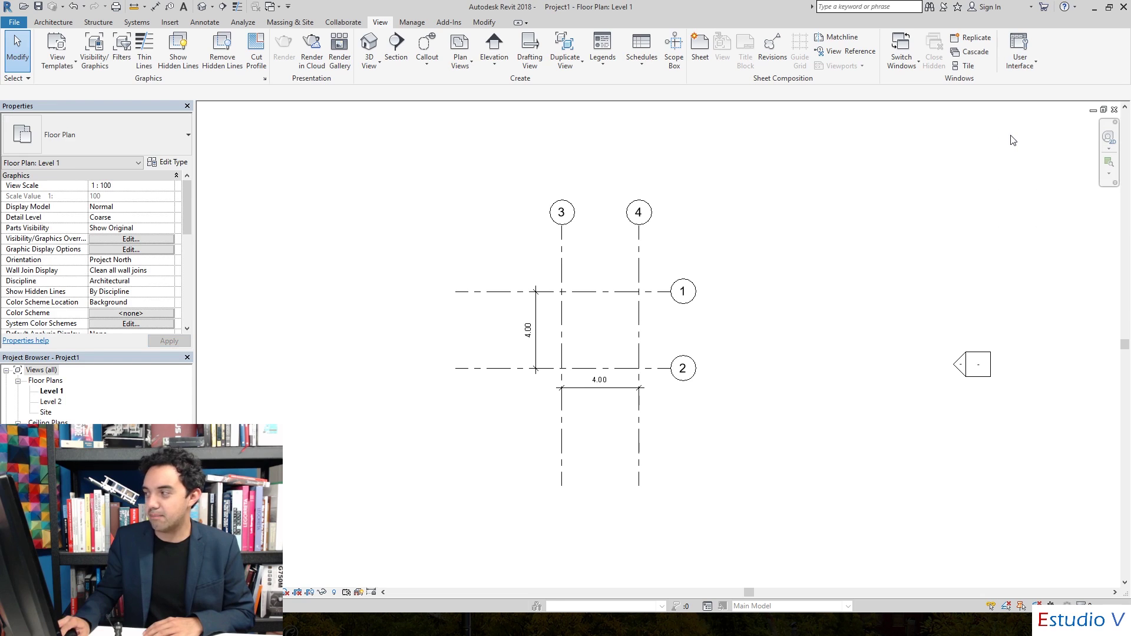
Step: Hide and reshow the Project Browser via User Interface, then zoom in on the grid
click(1024, 64)
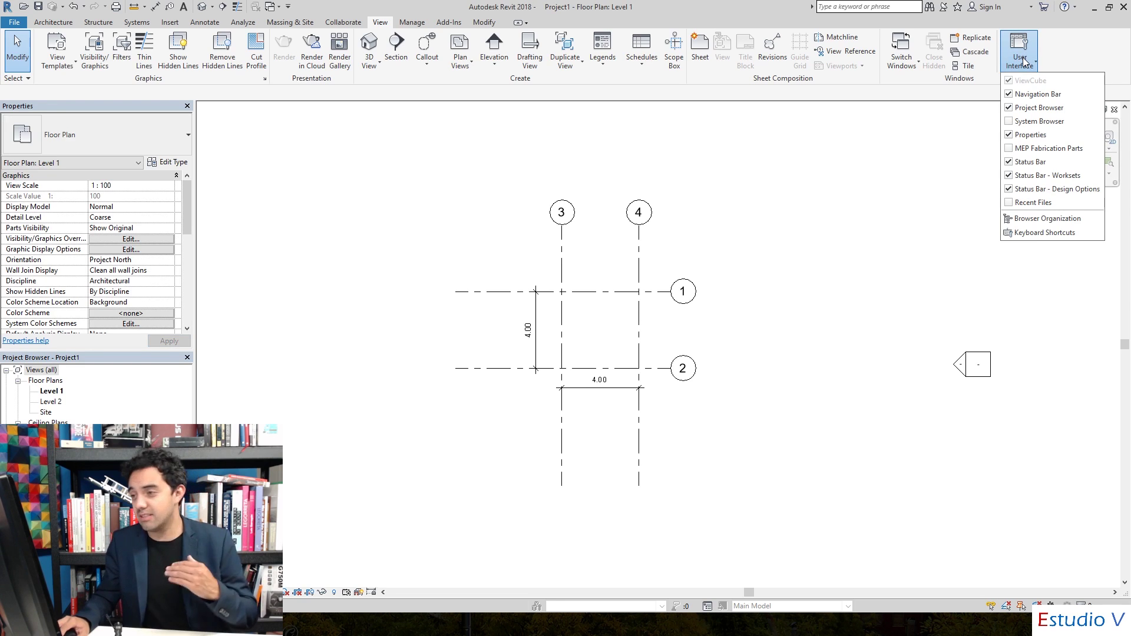
click(1010, 108)
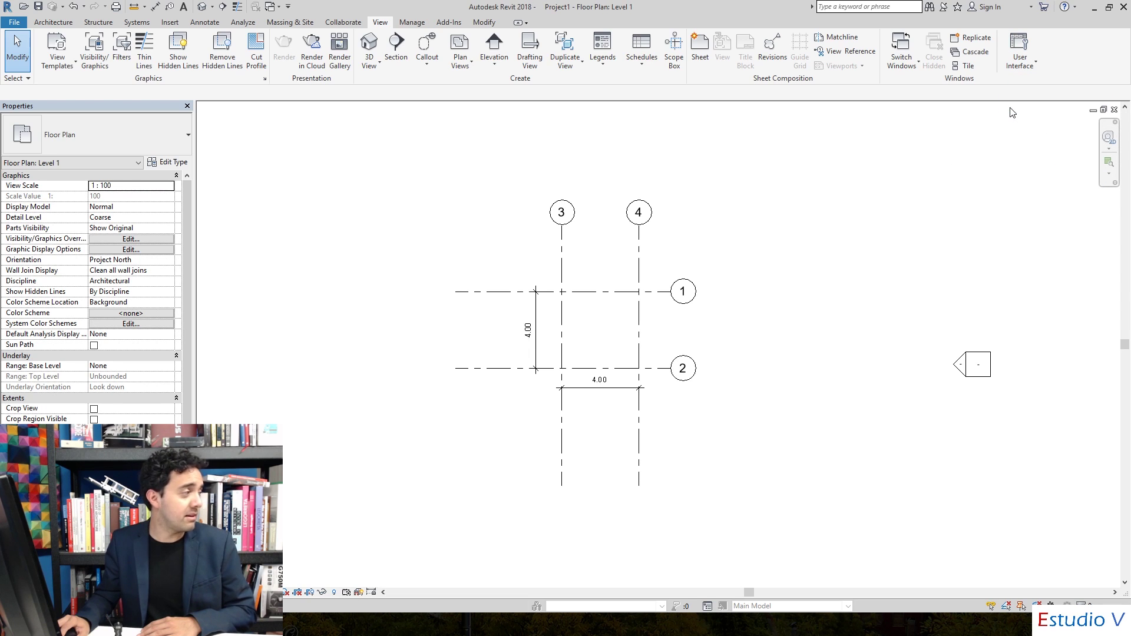
click(1024, 65)
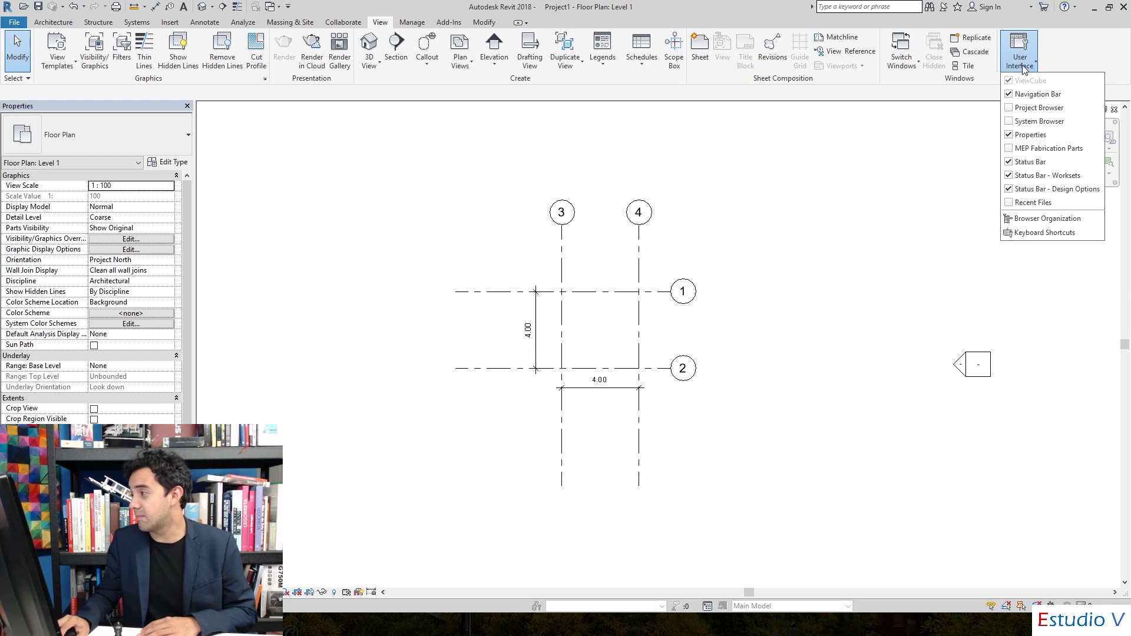
click(1011, 109)
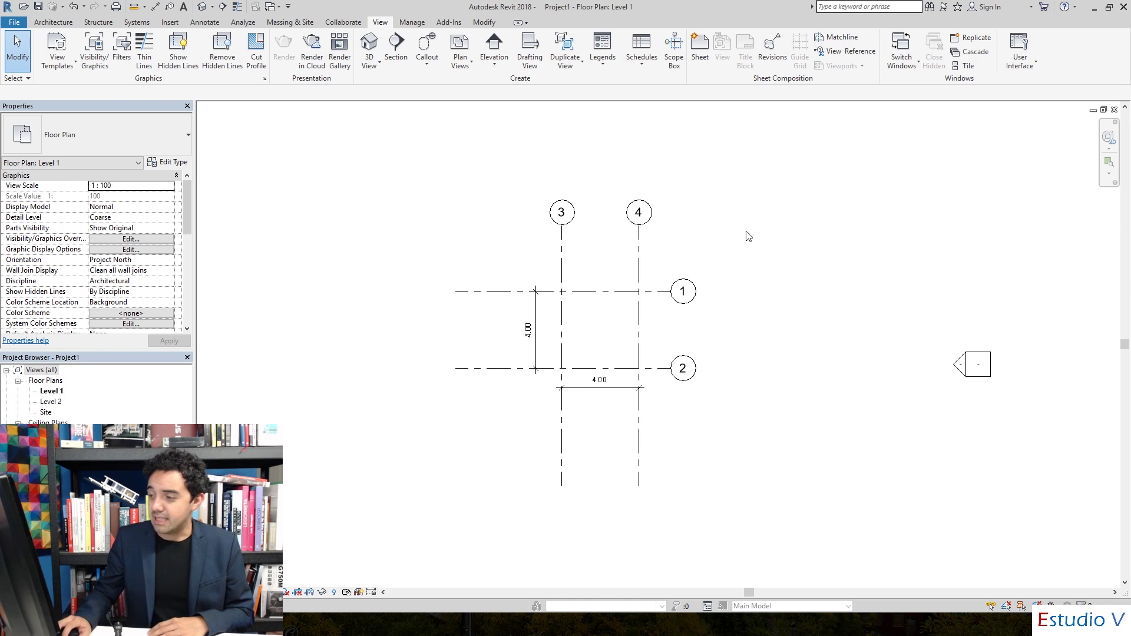
scroll(662, 318, up, 1)
scroll(661, 312, up, 1)
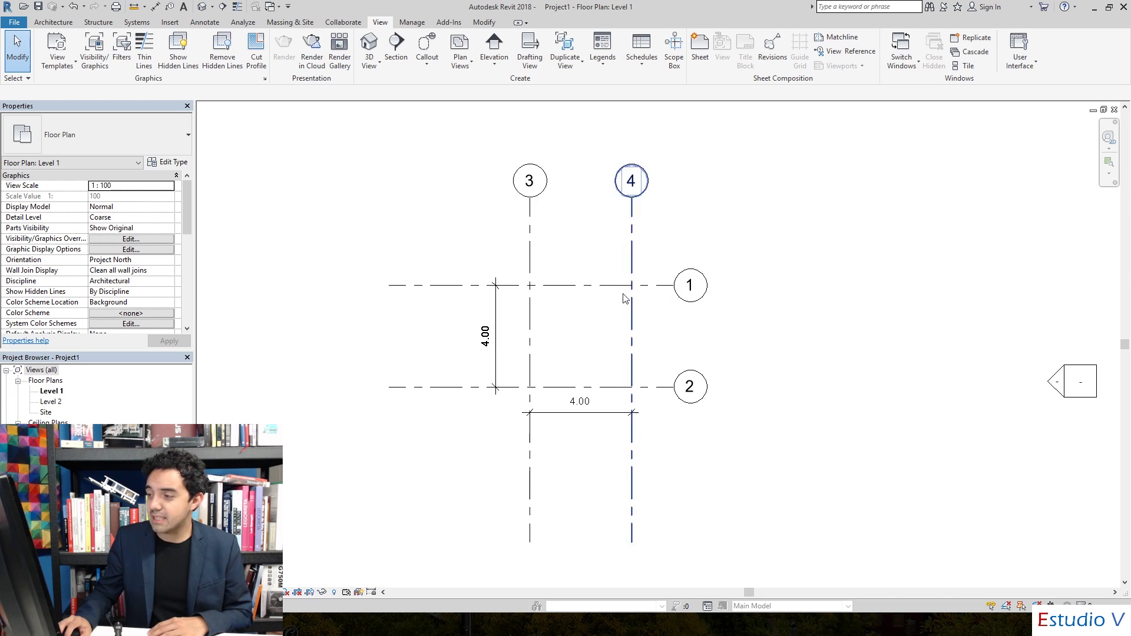
Step: Rename vertical gridline 3 to A in Properties, apply, and deselect it
click(531, 252)
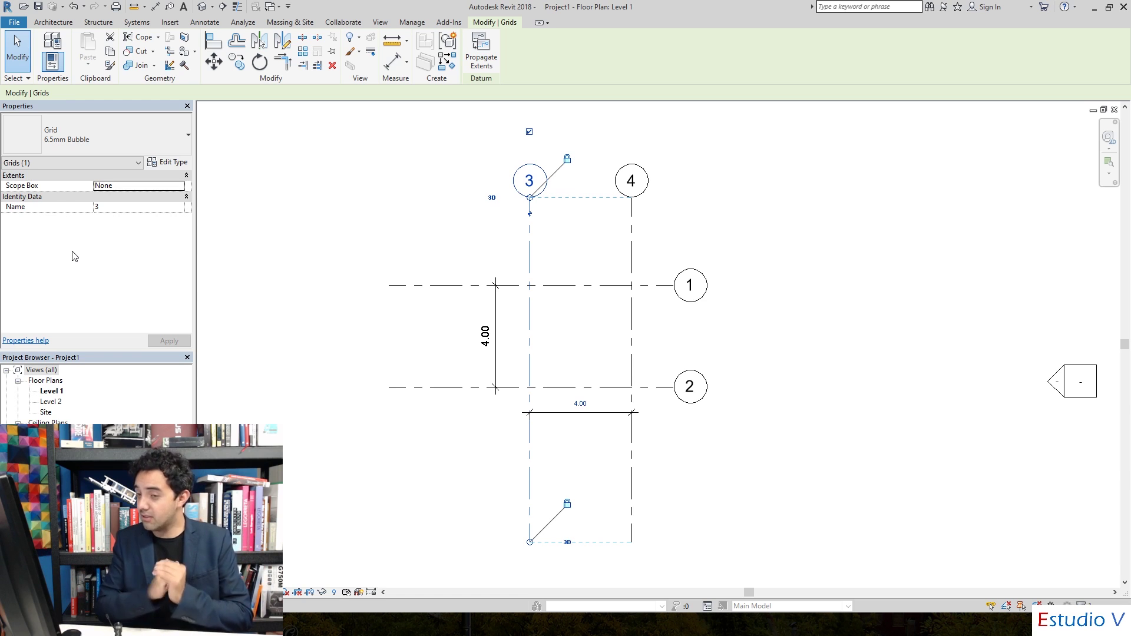
click(143, 206)
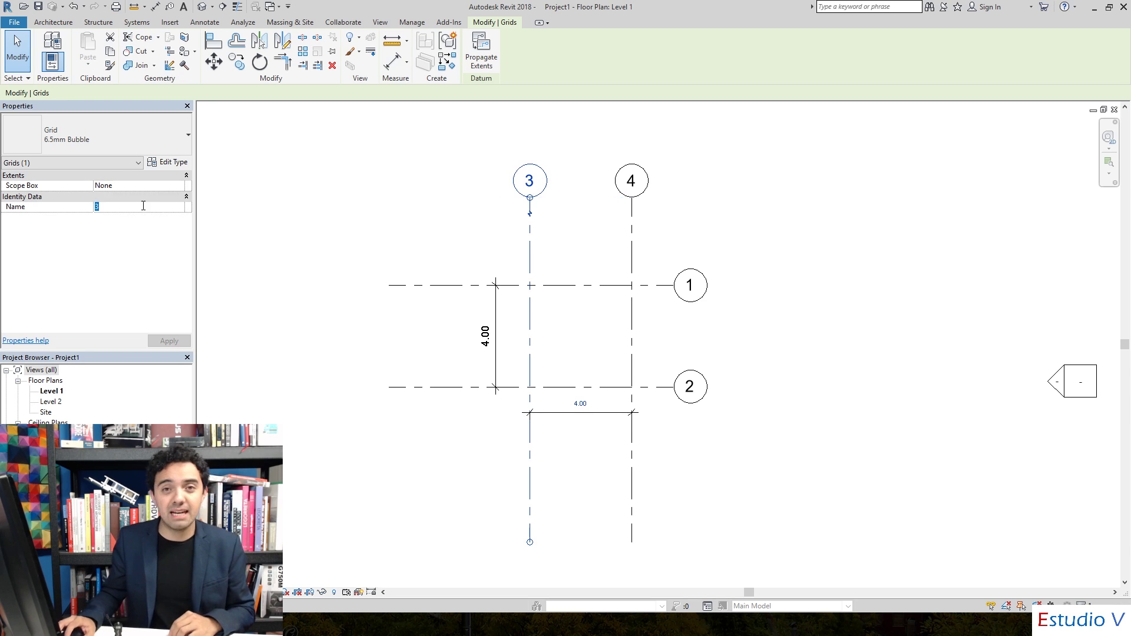
text(A)
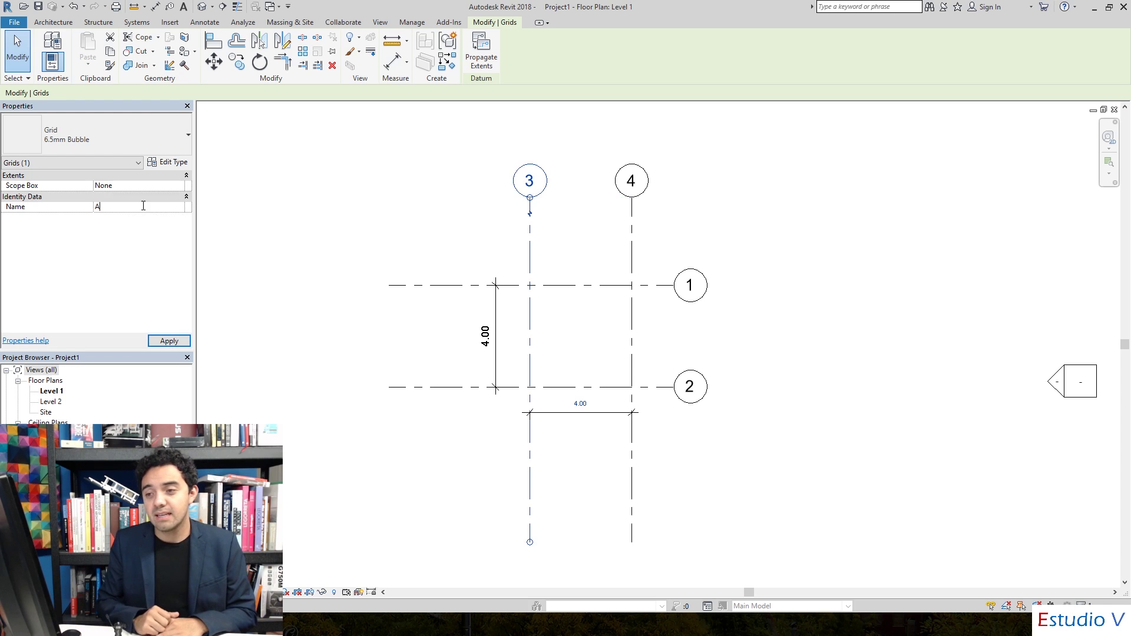
click(167, 340)
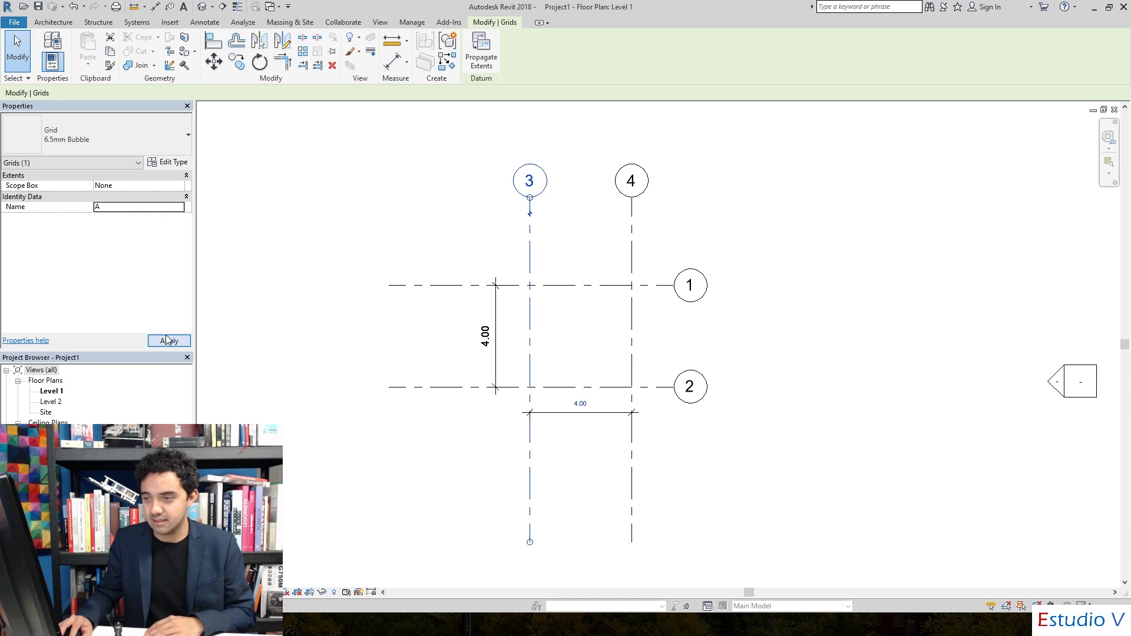
click(433, 220)
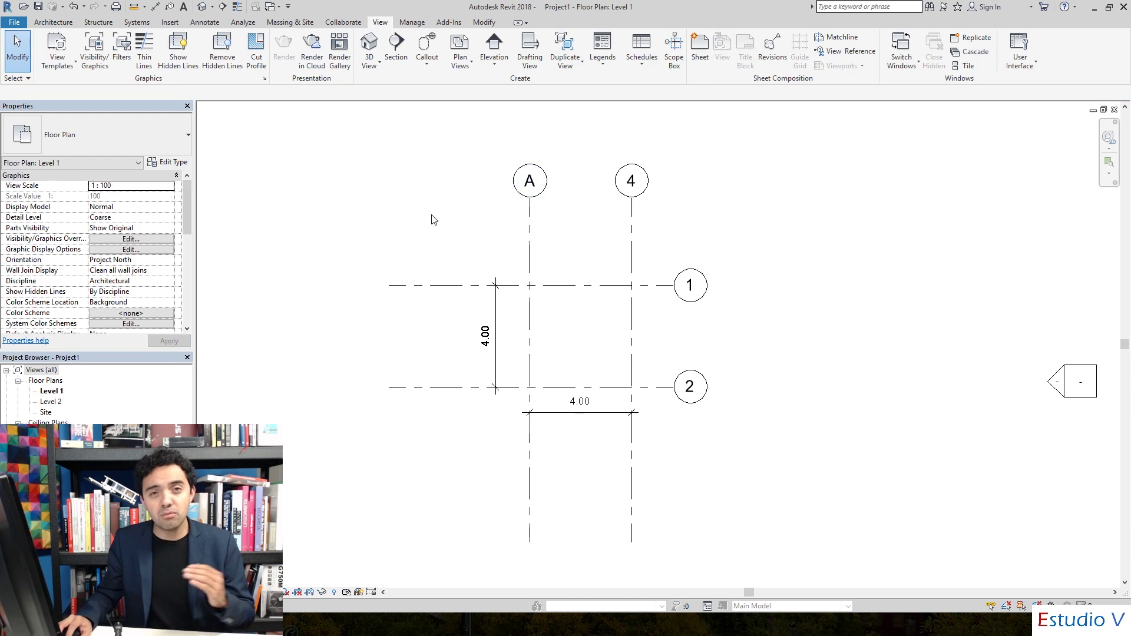
Step: Rename vertical gridline 4 to B in Properties
click(632, 215)
click(122, 207)
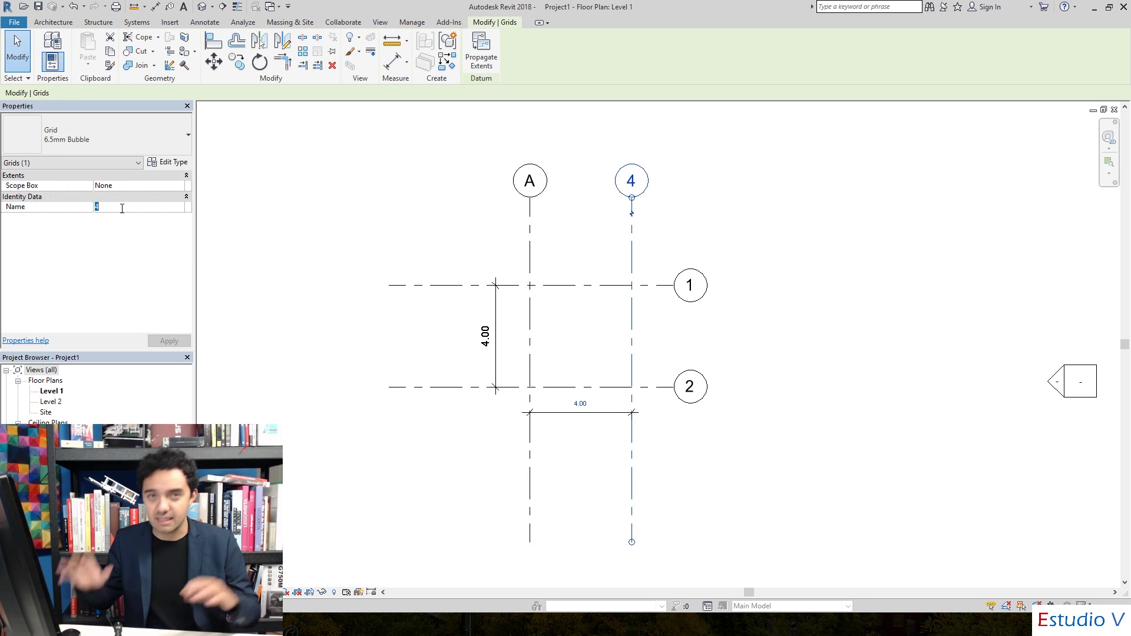
text(B)
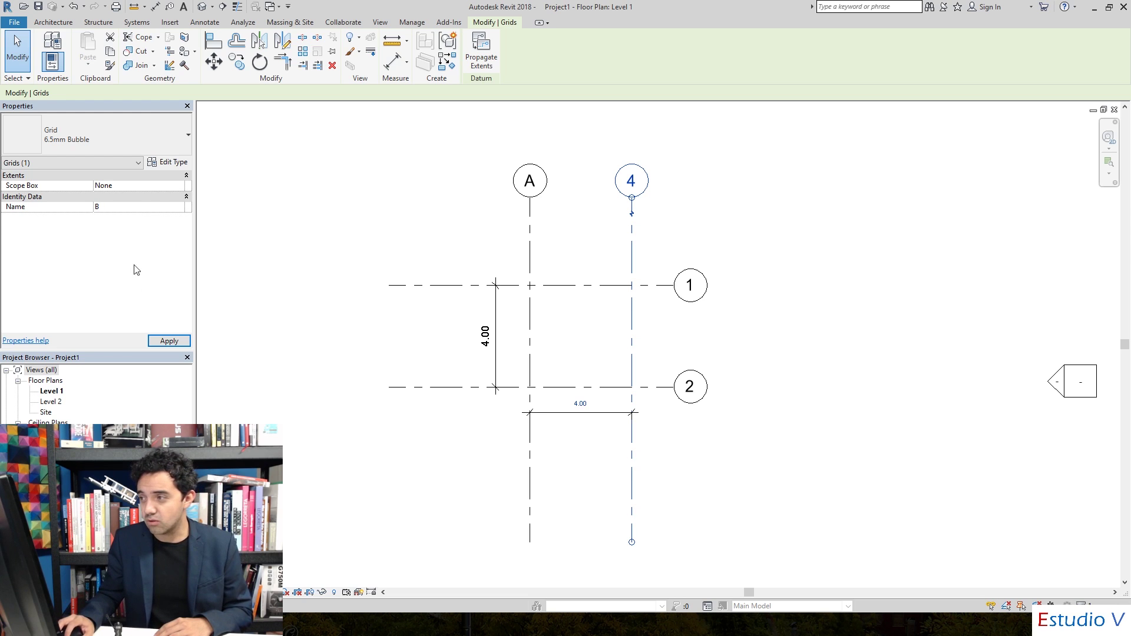
key(Return)
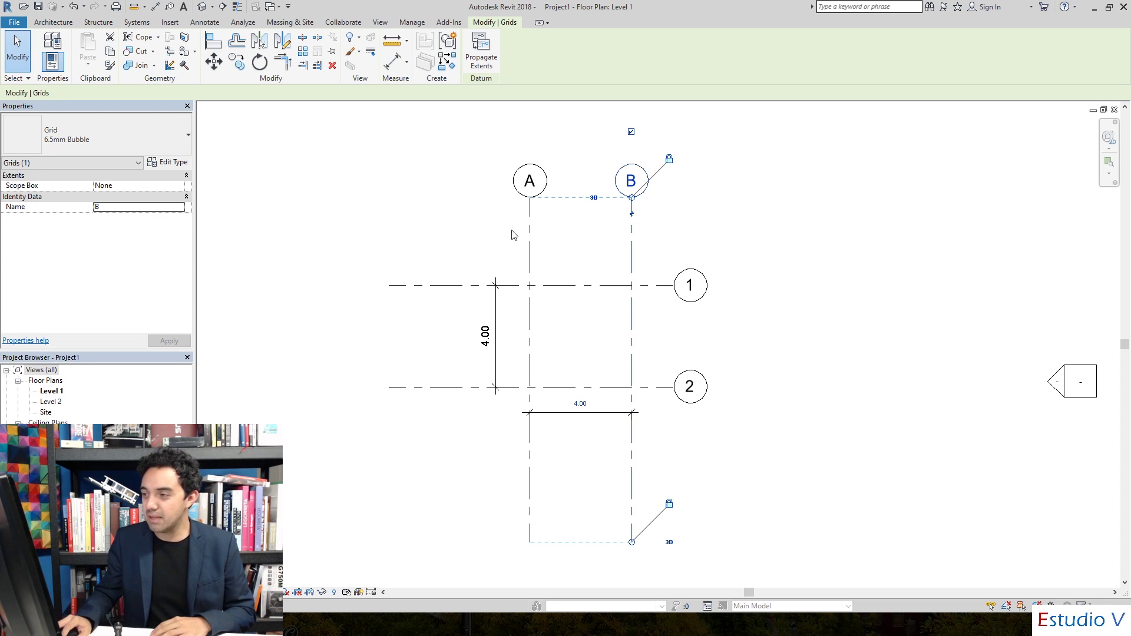
Step: Rename vertical gridline A to G
click(531, 209)
click(140, 207)
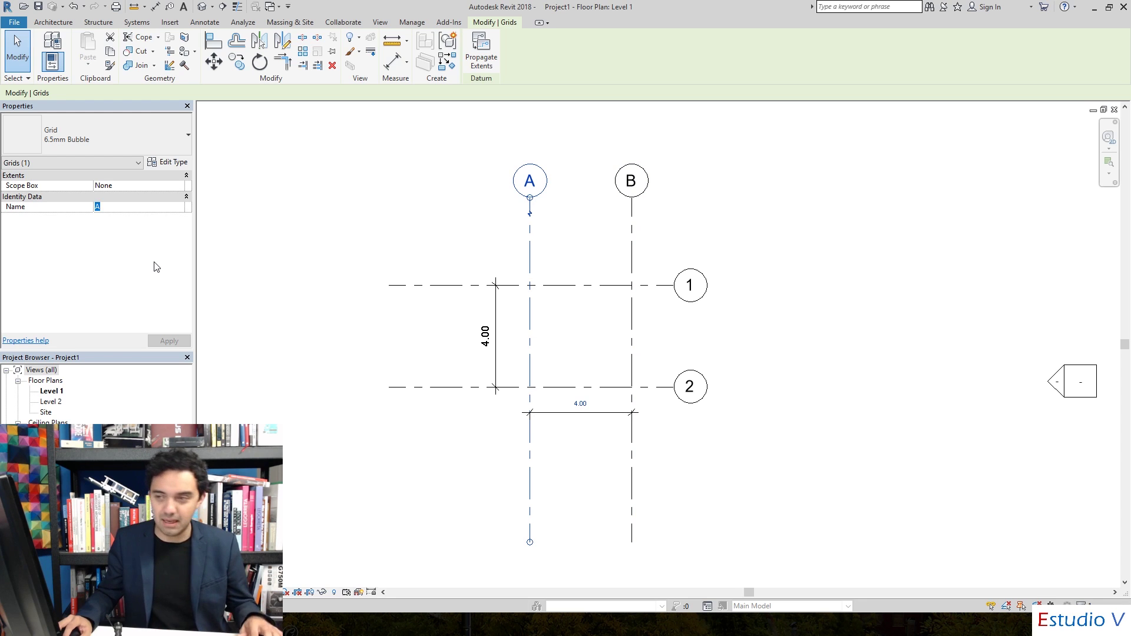
text(G)
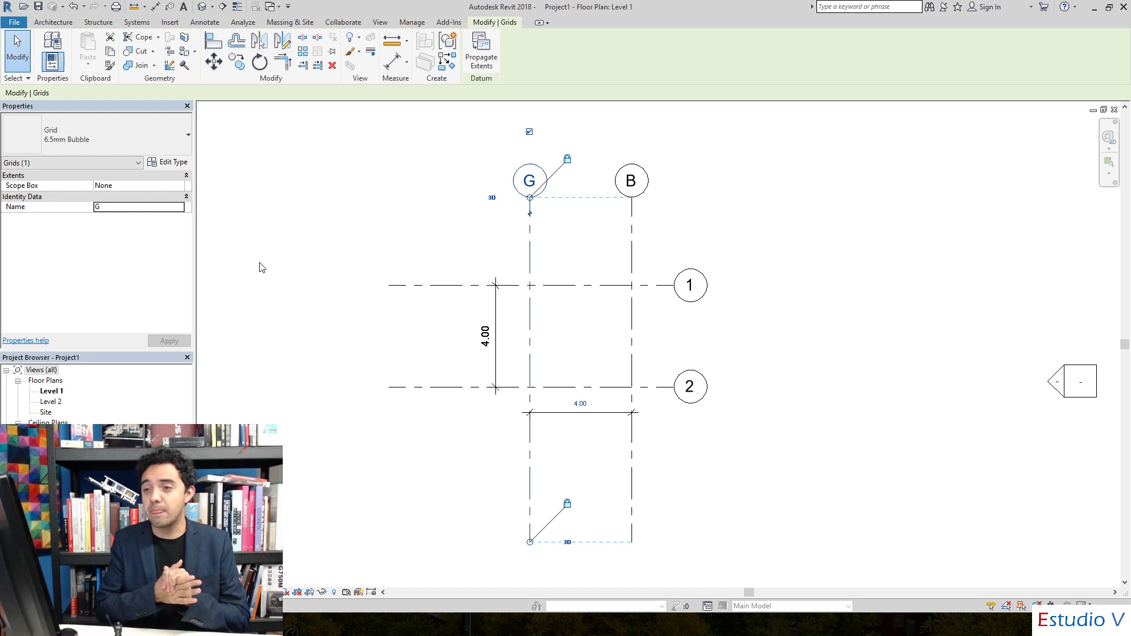
click(142, 208)
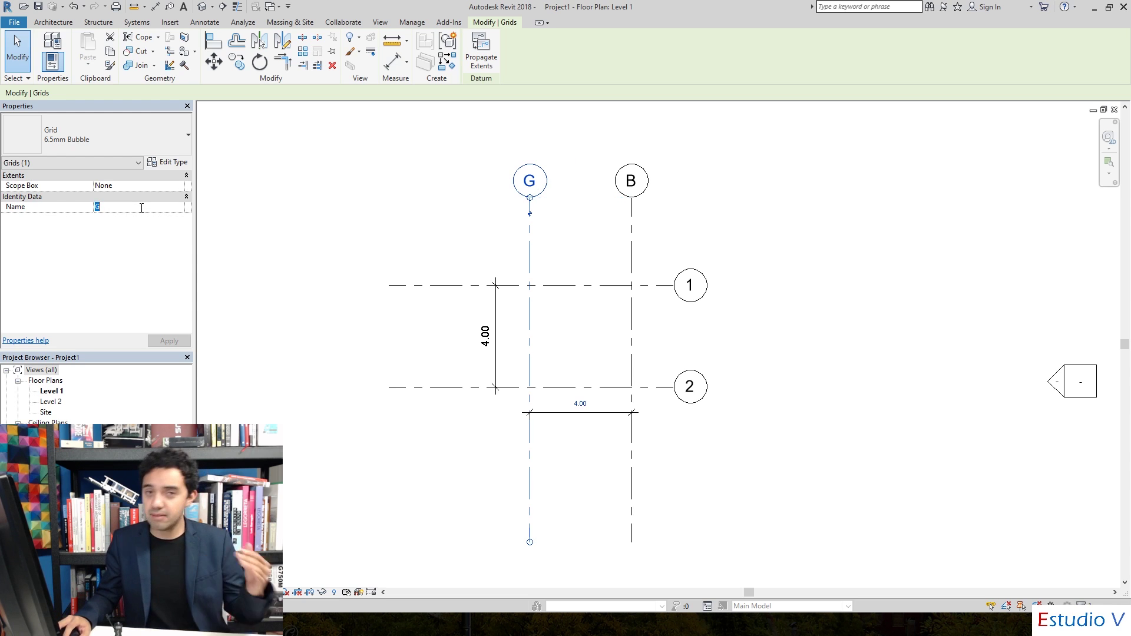